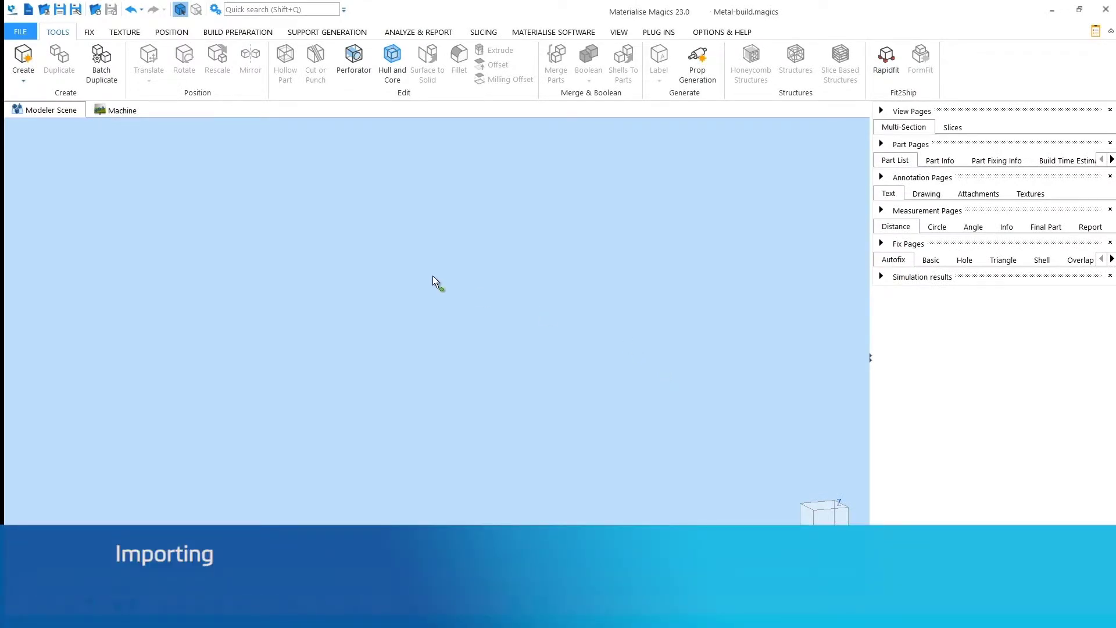
- Import Chassis.stl into the modeler scene
{"action": "left_click", "coordinate": [94, 10]}
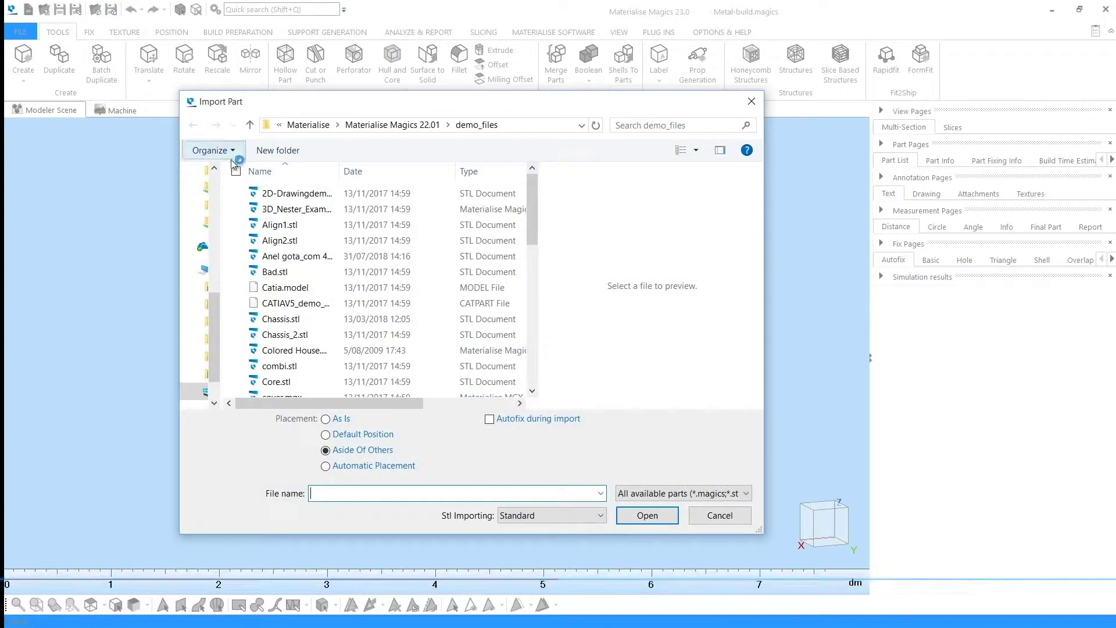
{"action": "left_click", "coordinate": [281, 318]}
{"action": "left_click", "coordinate": [647, 512]}
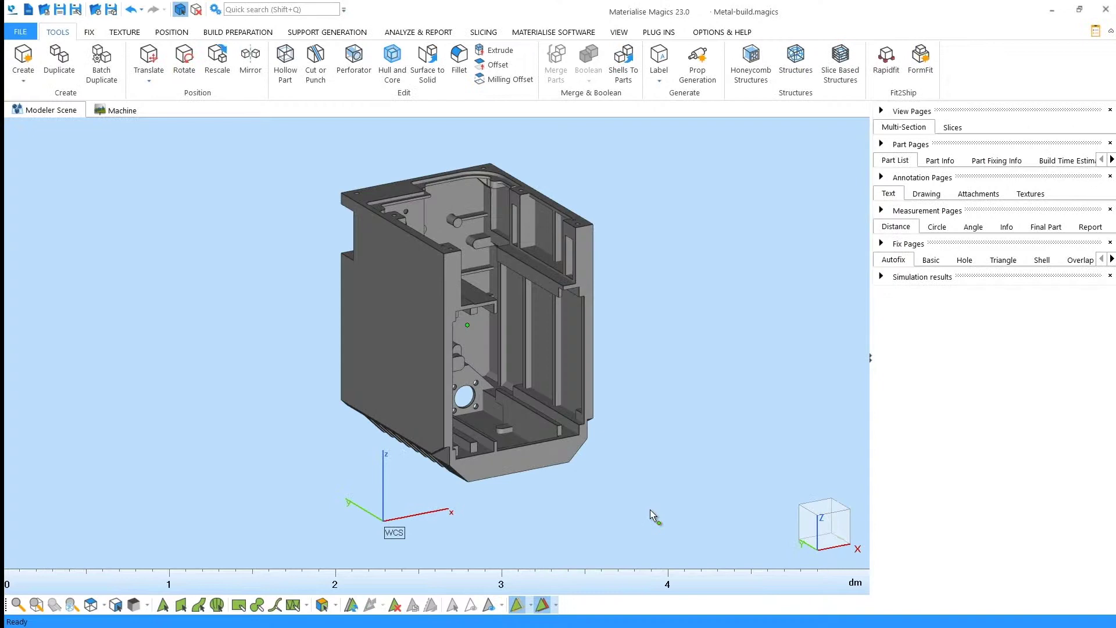
- Import Catia.model, accepting the default Catia 4 import parameters
{"action": "left_click", "coordinate": [95, 9]}
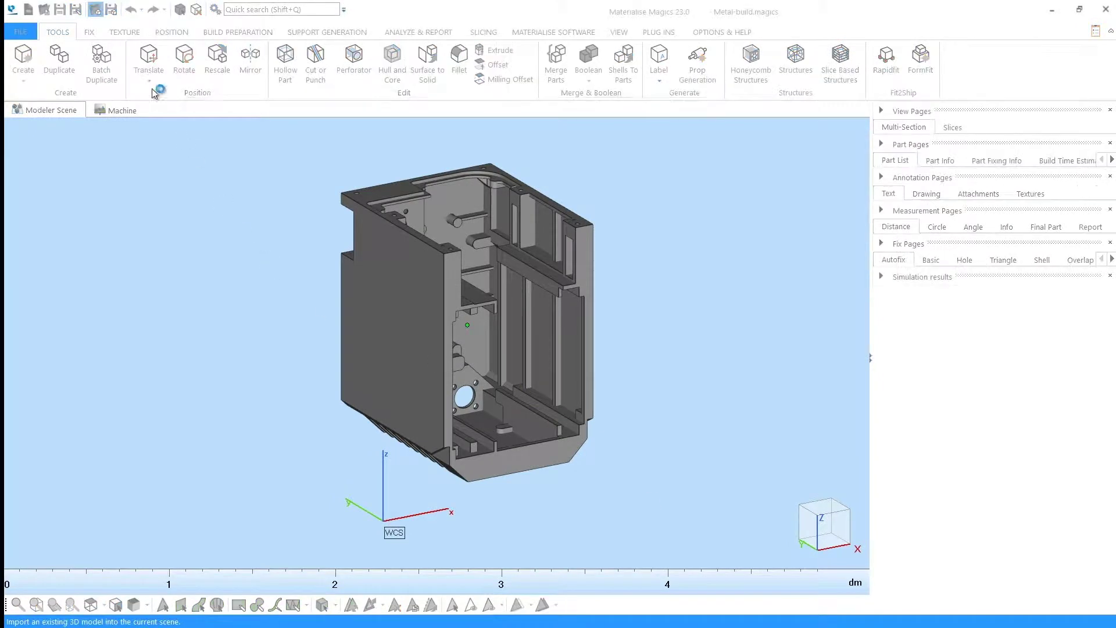
{"action": "left_click", "coordinate": [279, 287]}
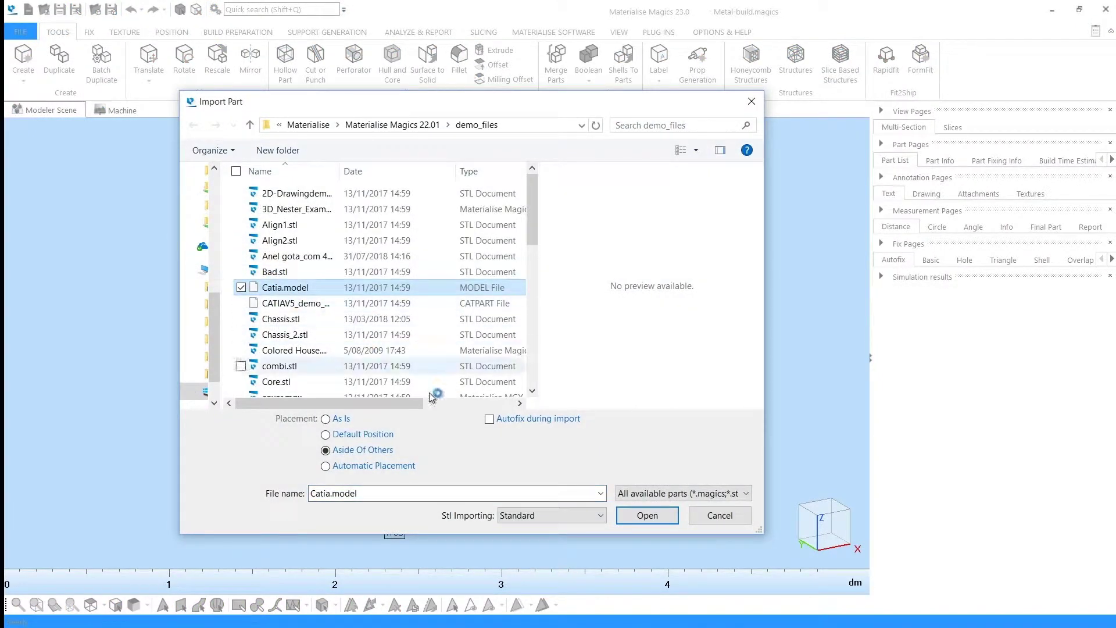
{"action": "left_click", "coordinate": [646, 515]}
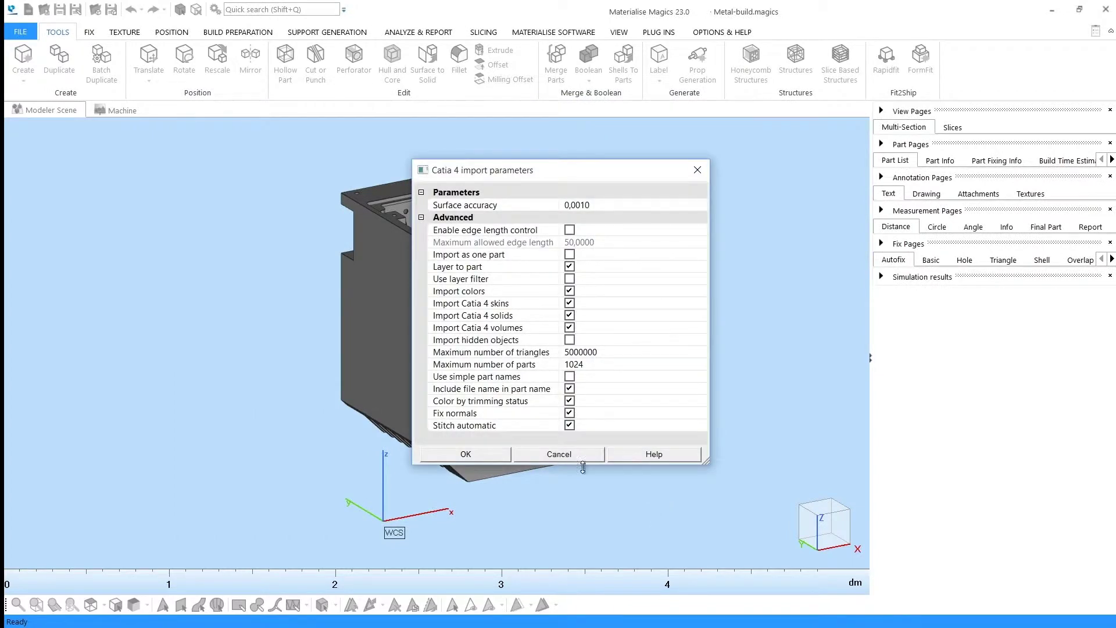
{"action": "left_click", "coordinate": [482, 453]}
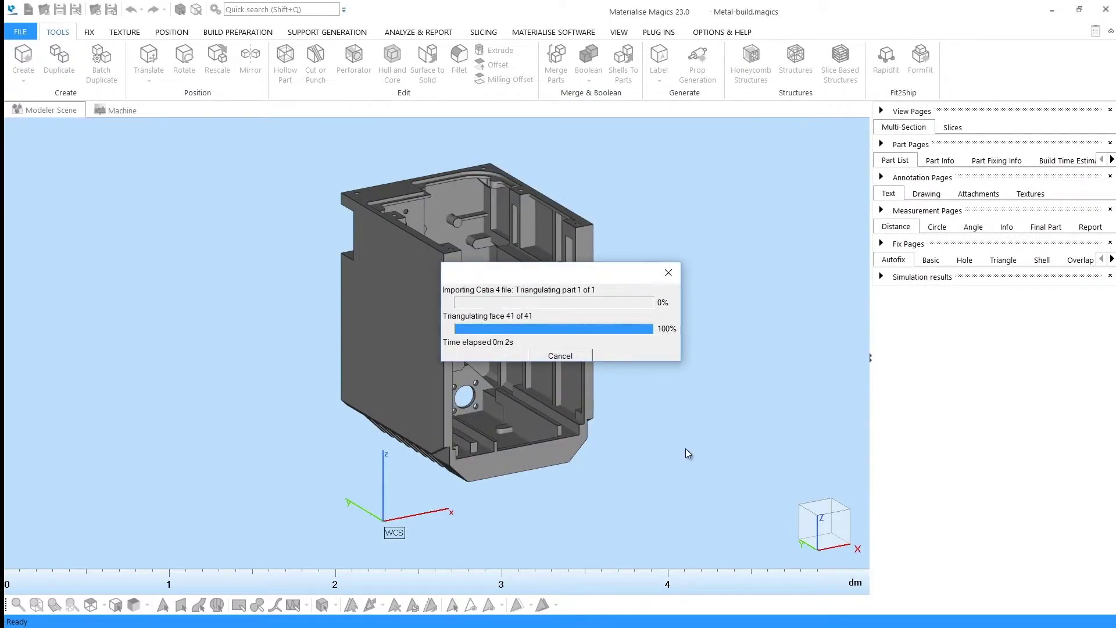
{"action": "right_click_drag", "start_coordinate": [456, 344], "coordinate": [430, 334]}
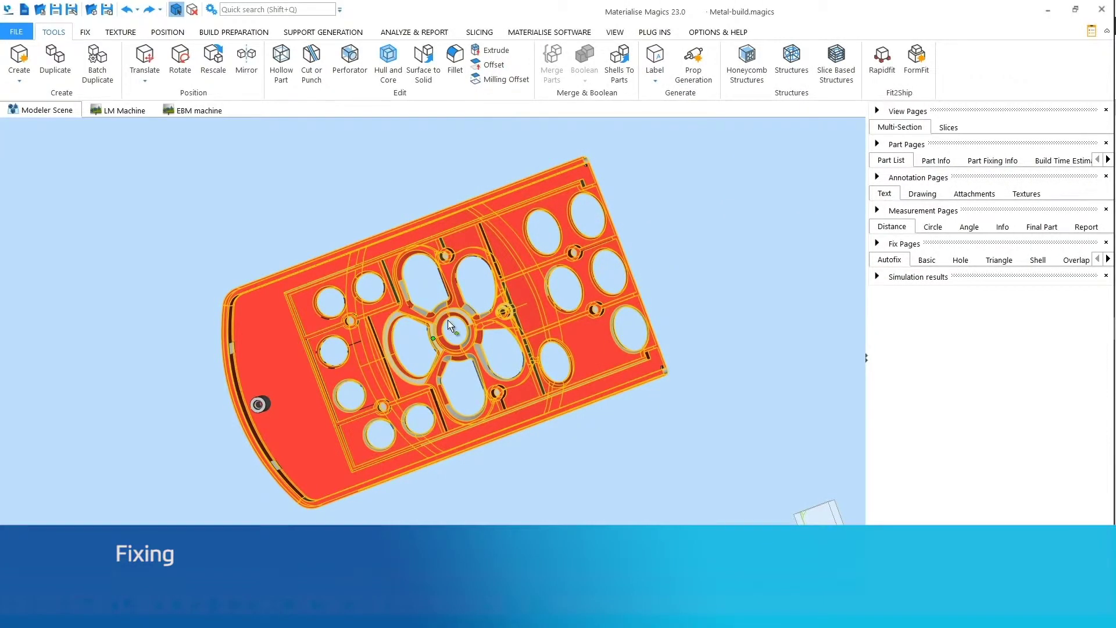
- Run AutoFix from the Fix tools so the red plate turns into a clean grey part
{"action": "right_click_drag", "start_coordinate": [452, 329], "coordinate": [474, 333]}
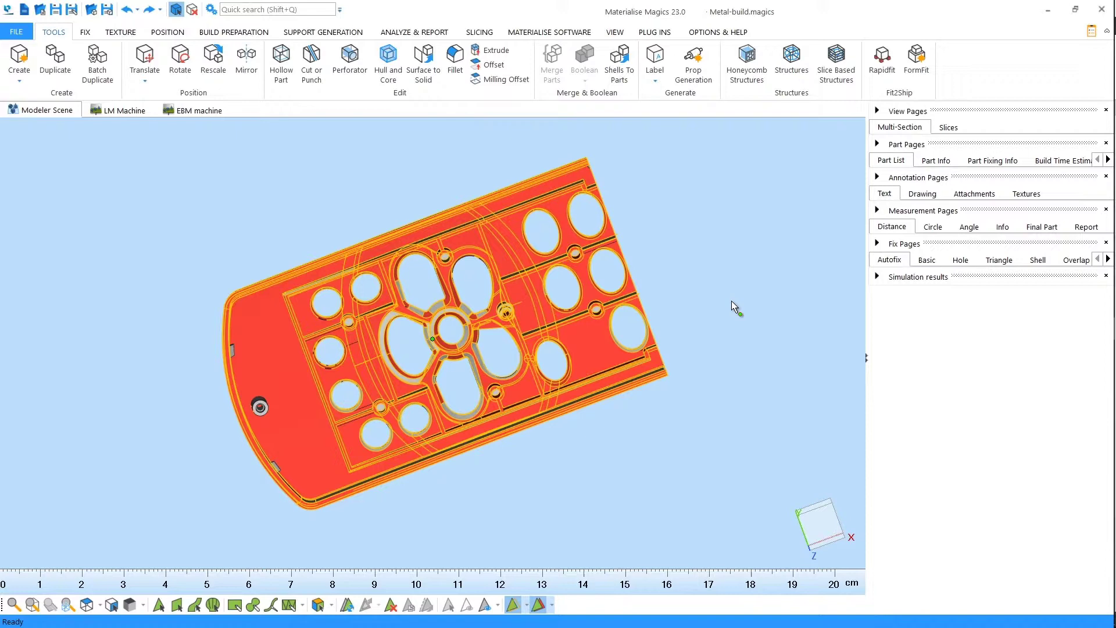
{"action": "left_click", "coordinate": [85, 32]}
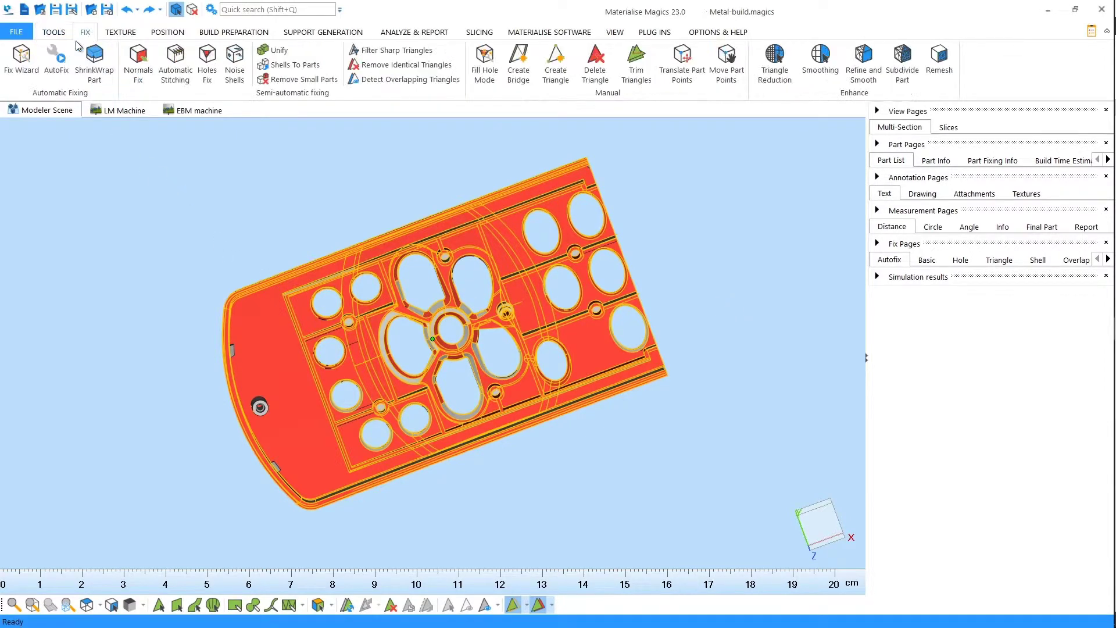
{"action": "left_click", "coordinate": [54, 64]}
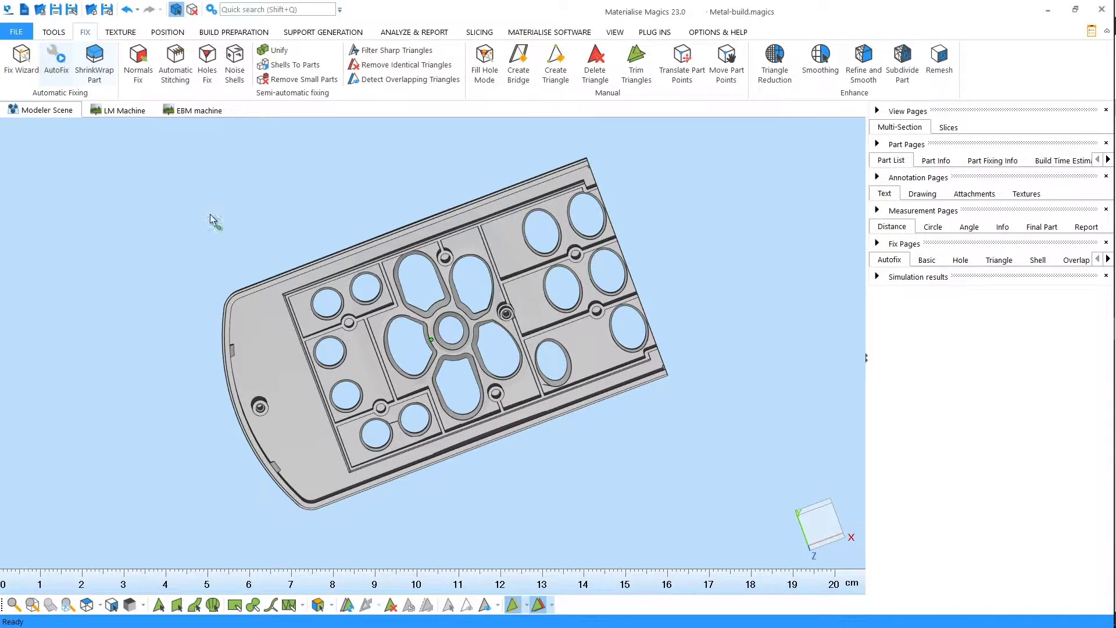
{"action": "mouse_move", "coordinate": [476, 341]}
{"action": "right_mouse_down"}
{"action": "mouse_move", "coordinate": [461, 273]}
{"action": "mouse_move", "coordinate": [455, 340]}
{"action": "right_mouse_up"}
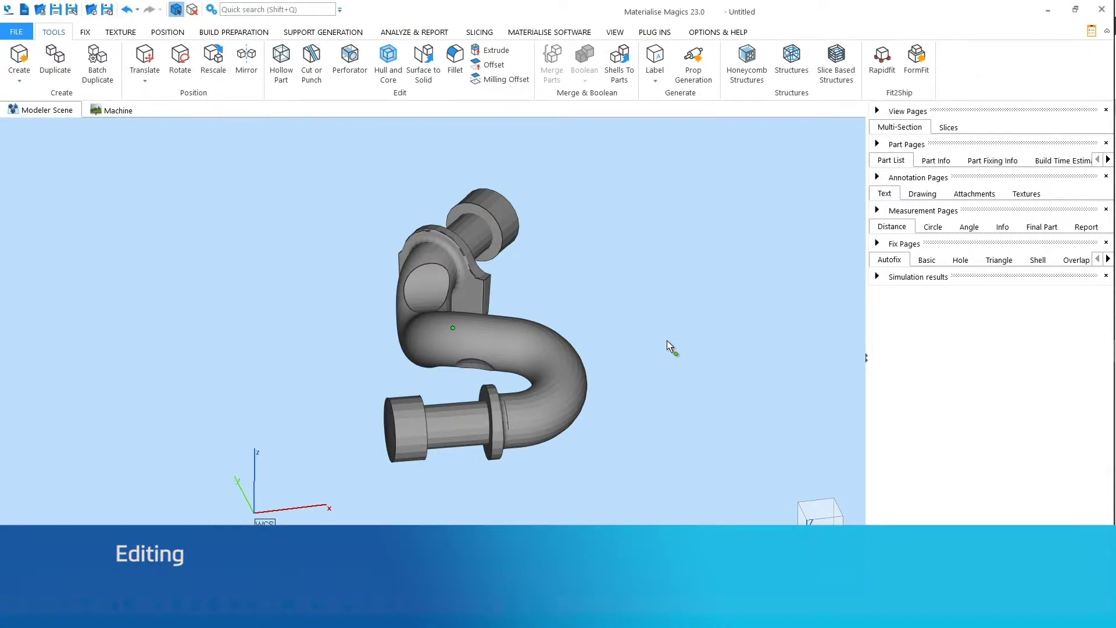
- Turn on the Y cross-section and hollow the bent pipe part with 2 mm walls
{"action": "left_click", "coordinate": [875, 111]}
{"action": "left_click", "coordinate": [895, 180]}
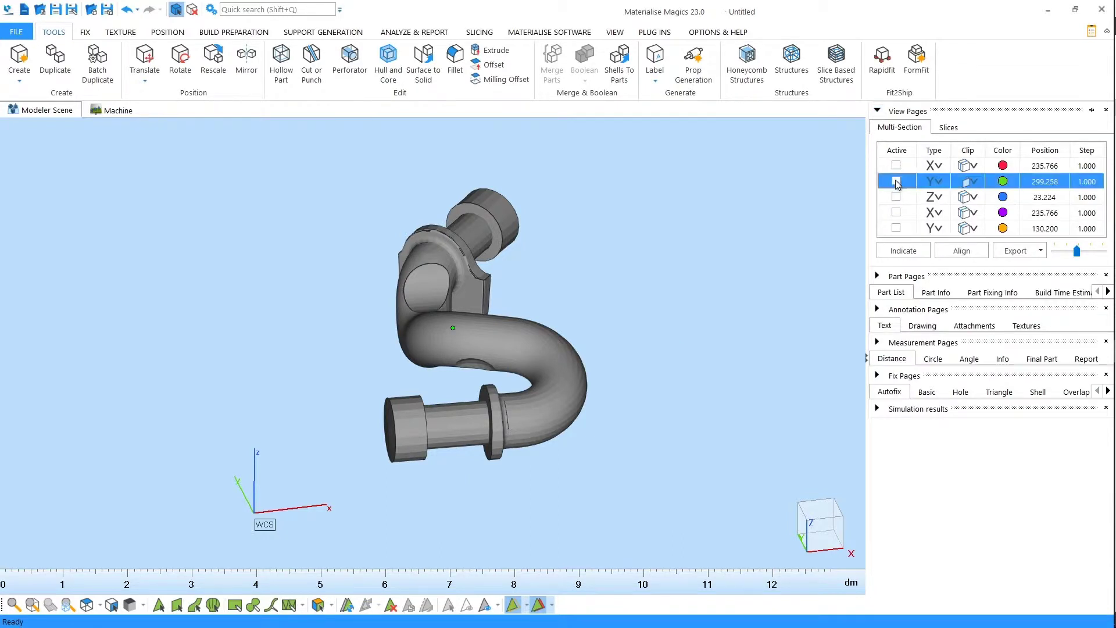
{"action": "left_click", "coordinate": [293, 67]}
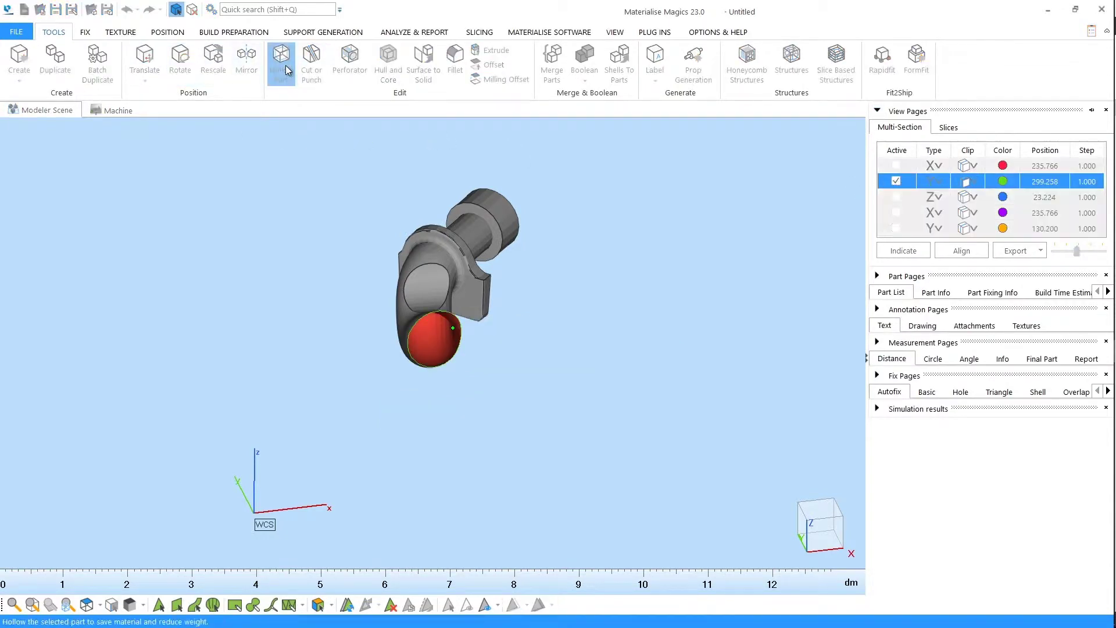
{"action": "left_click", "coordinate": [100, 352]}
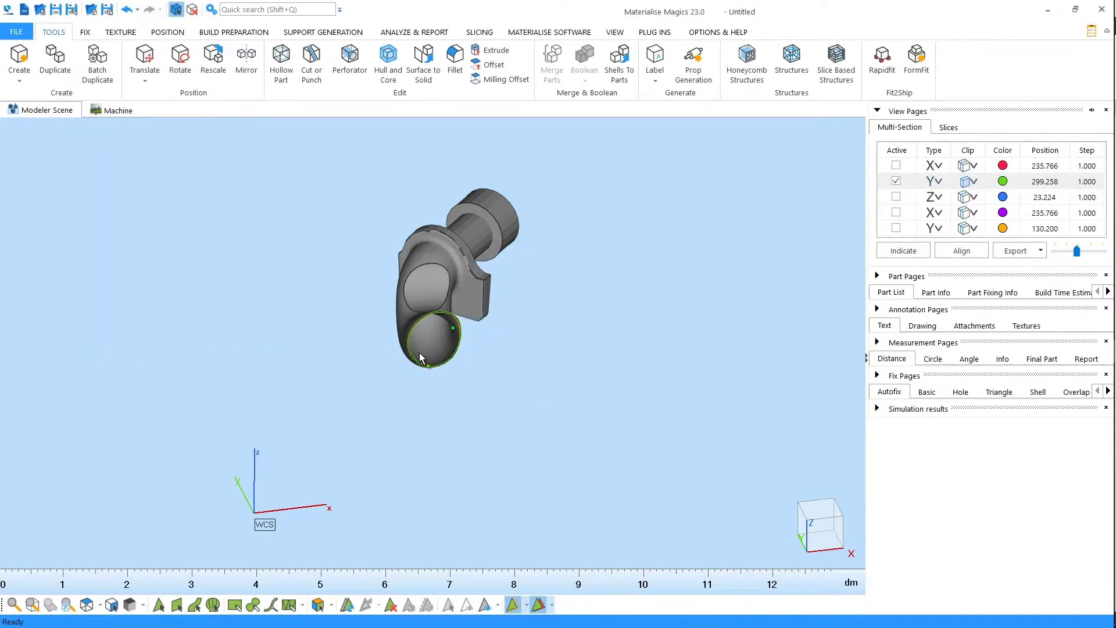
- Round the chassis face's bottom edge with a 2 mm fillet
{"action": "scroll", "coordinate": [427, 358], "scroll_direction": "up", "scroll_amount": 10}
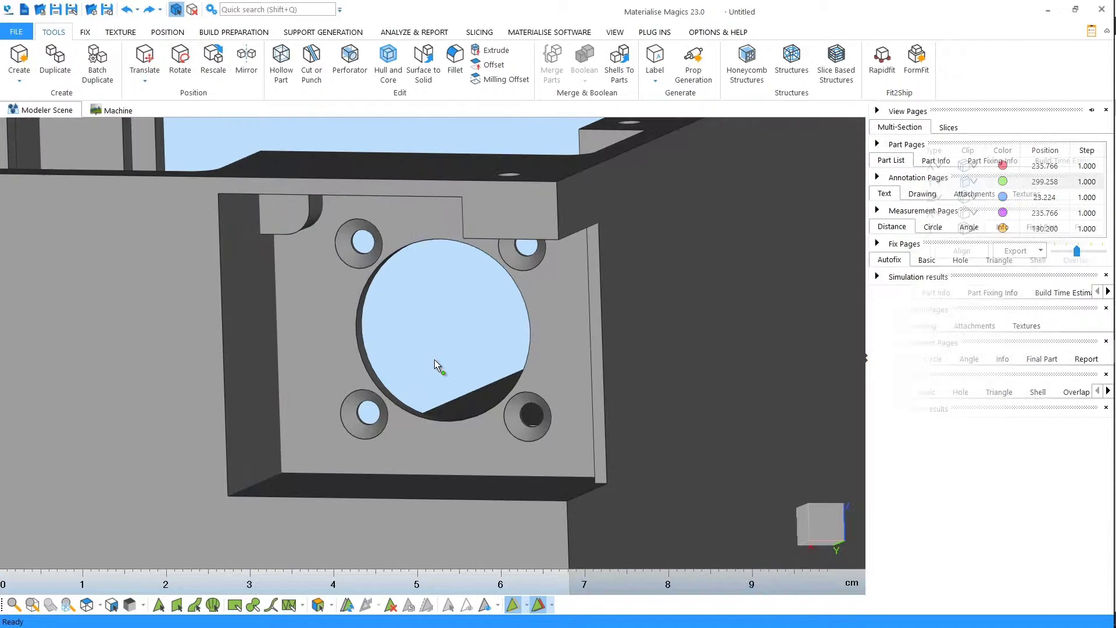
{"action": "left_click", "coordinate": [462, 80]}
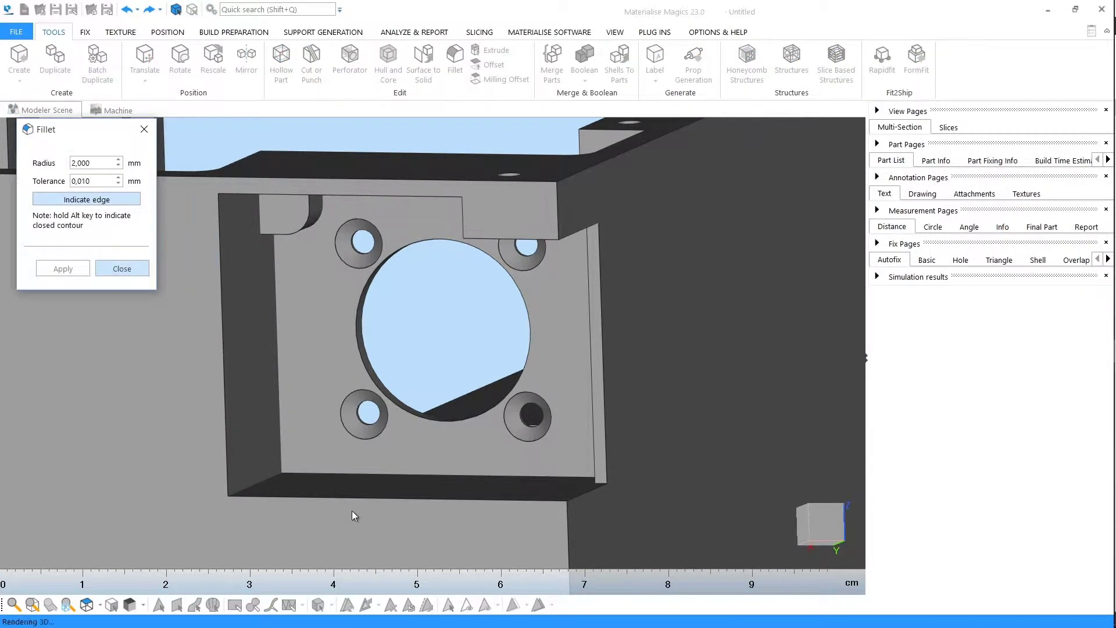
{"action": "left_click", "coordinate": [364, 502]}
{"action": "left_click", "coordinate": [79, 271]}
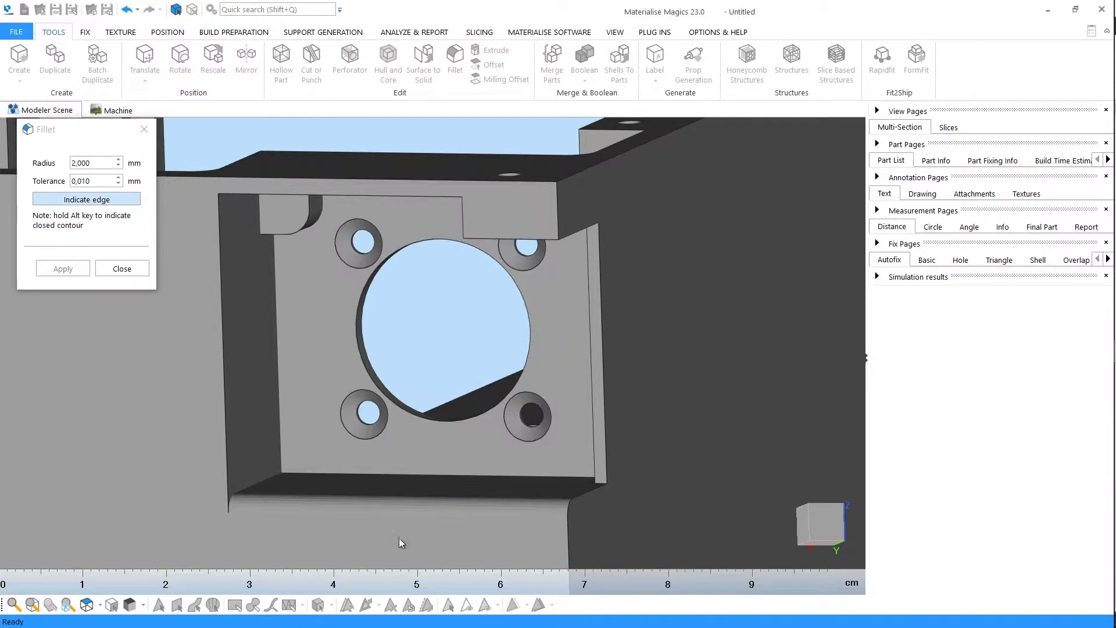
{"action": "scroll", "coordinate": [413, 459], "scroll_direction": "up", "scroll_amount": 5}
{"action": "scroll", "coordinate": [414, 459], "scroll_direction": "down", "scroll_amount": 3}
{"action": "right_click_drag", "start_coordinate": [413, 459], "coordinate": [331, 440]}
- Mark the large hole's cylindrical wall and give it a 2 mm milling offset
{"action": "left_click", "coordinate": [195, 604]}
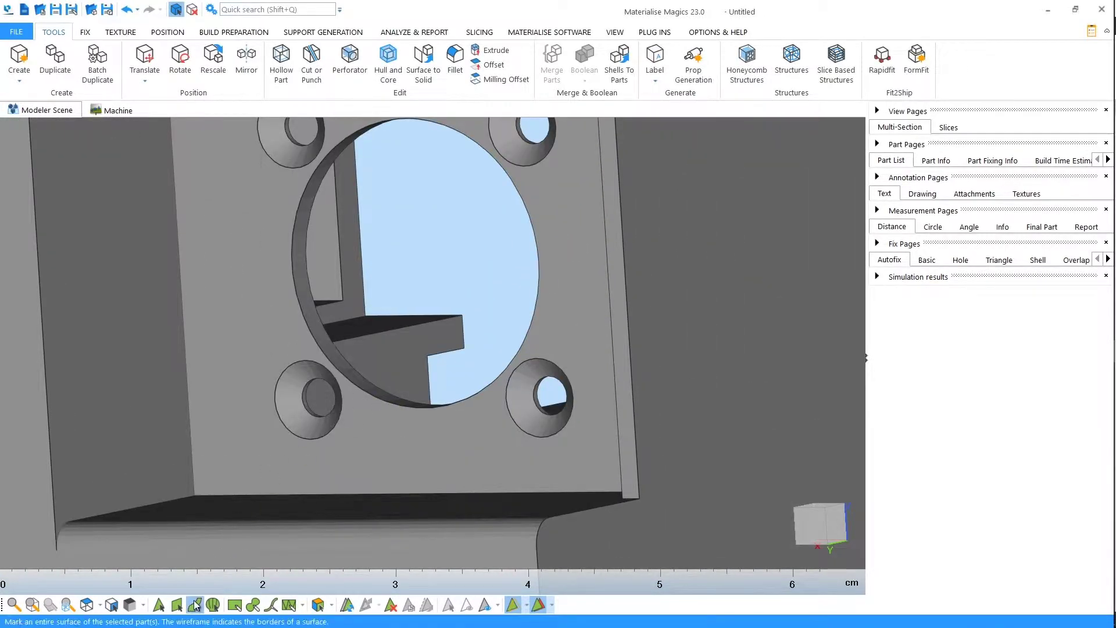
{"action": "left_click", "coordinate": [375, 394]}
{"action": "left_click", "coordinate": [499, 80]}
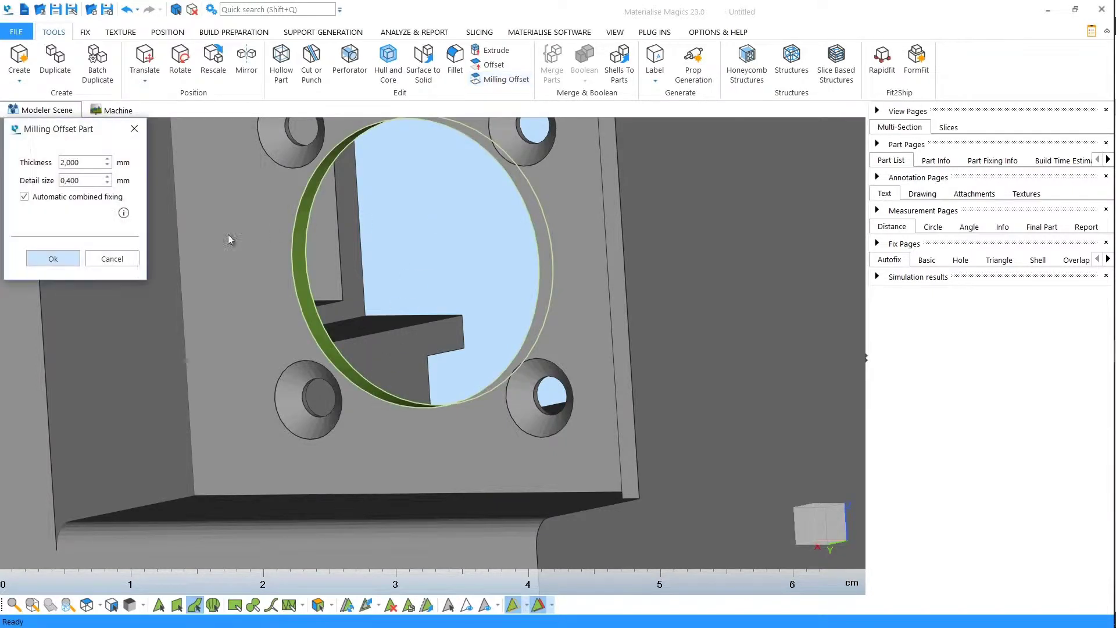
{"action": "left_click", "coordinate": [72, 260]}
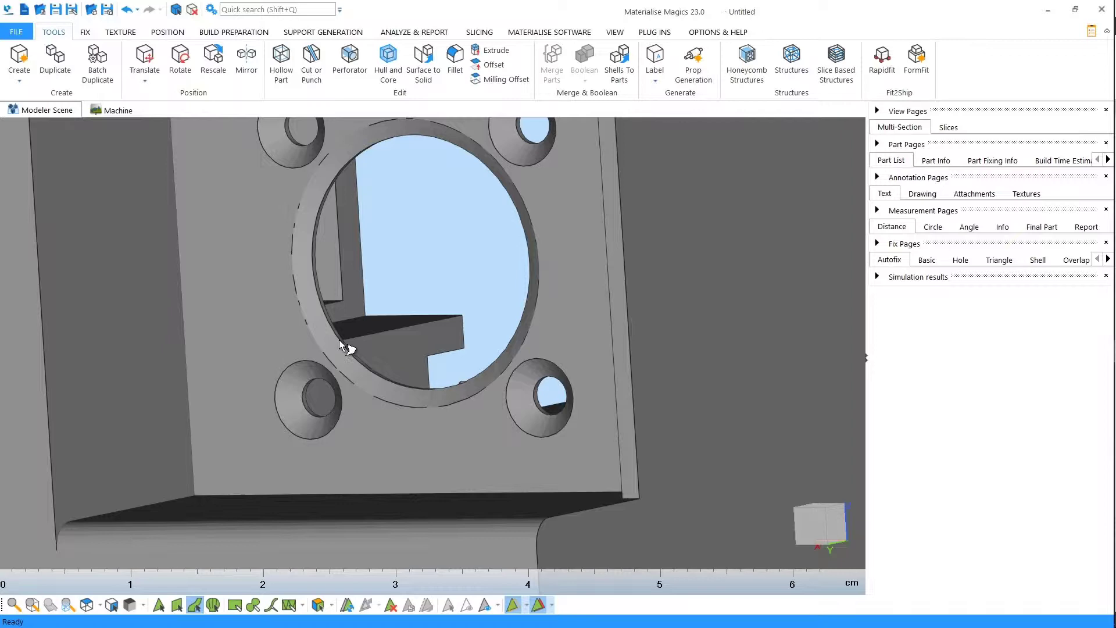
{"action": "mouse_move", "coordinate": [347, 347]}
{"action": "right_mouse_down"}
{"action": "mouse_move", "coordinate": [326, 326]}
{"action": "mouse_move", "coordinate": [356, 329]}
{"action": "right_mouse_up"}
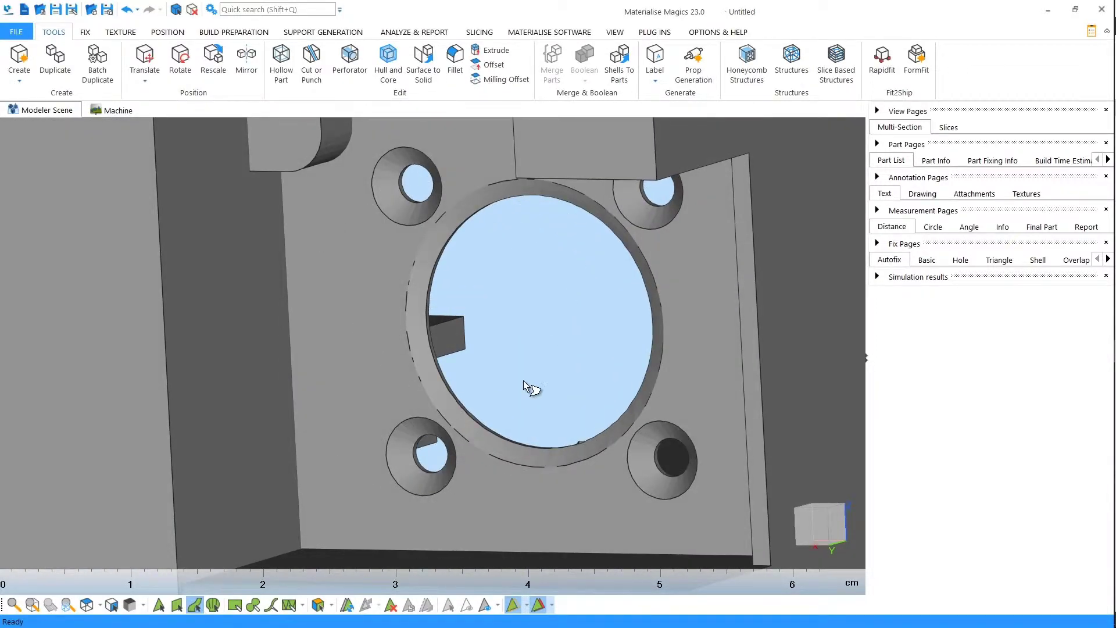
{"action": "scroll", "coordinate": [529, 388], "scroll_direction": "down", "scroll_amount": 5}
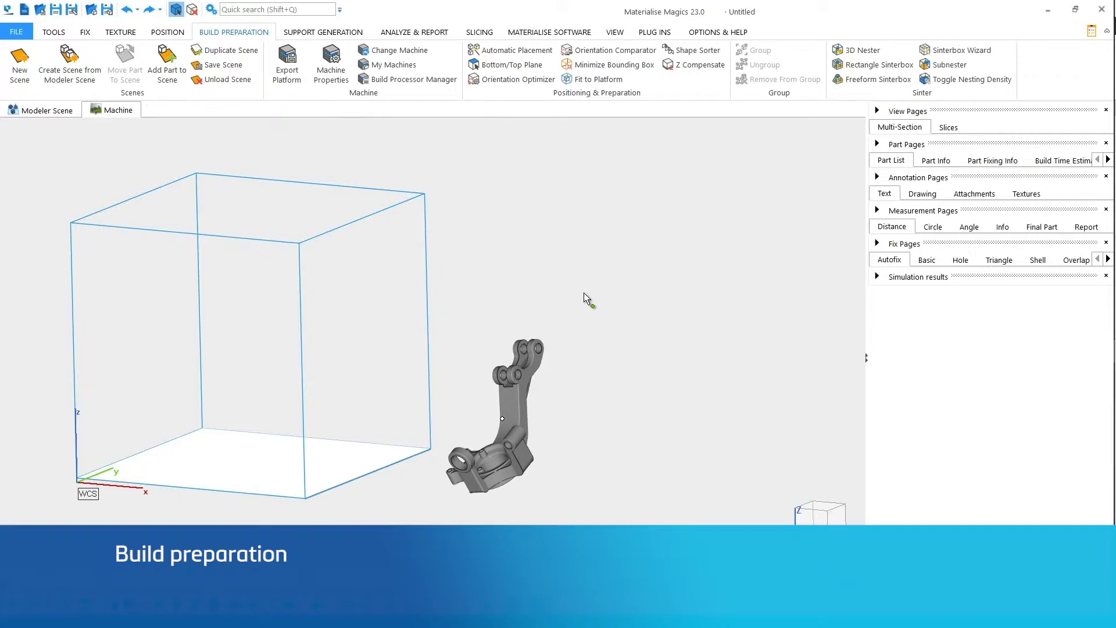
- Auto-place the part on the platform, stand it in Max XY Section orientation, and edit supports manually
{"action": "left_click", "coordinate": [503, 52]}
{"action": "left_click", "coordinate": [883, 531]}
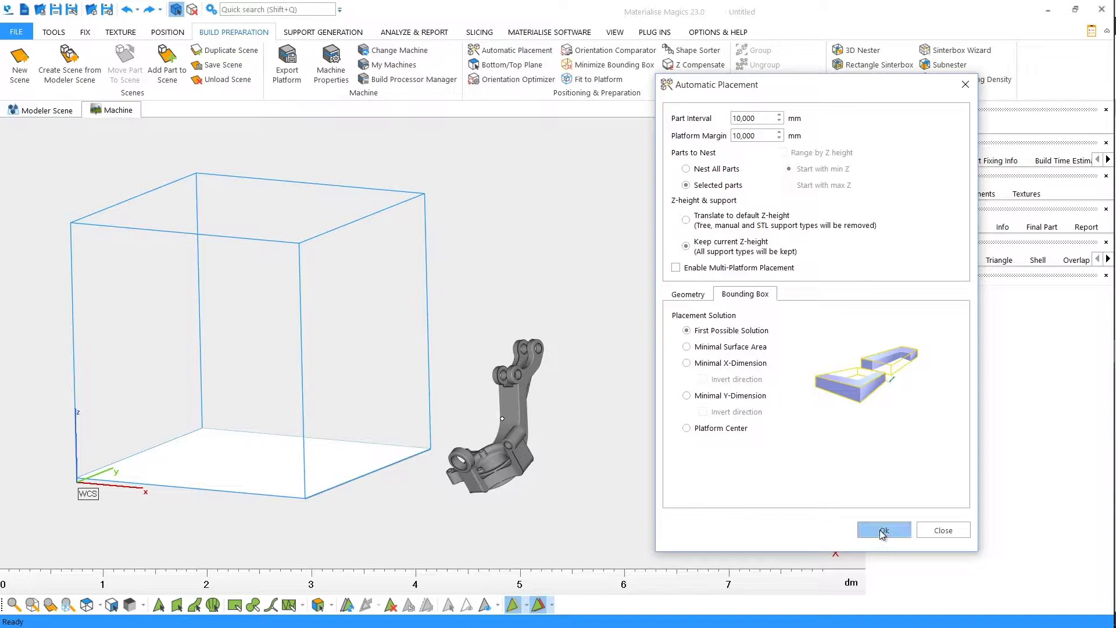
{"action": "left_click", "coordinate": [608, 50]}
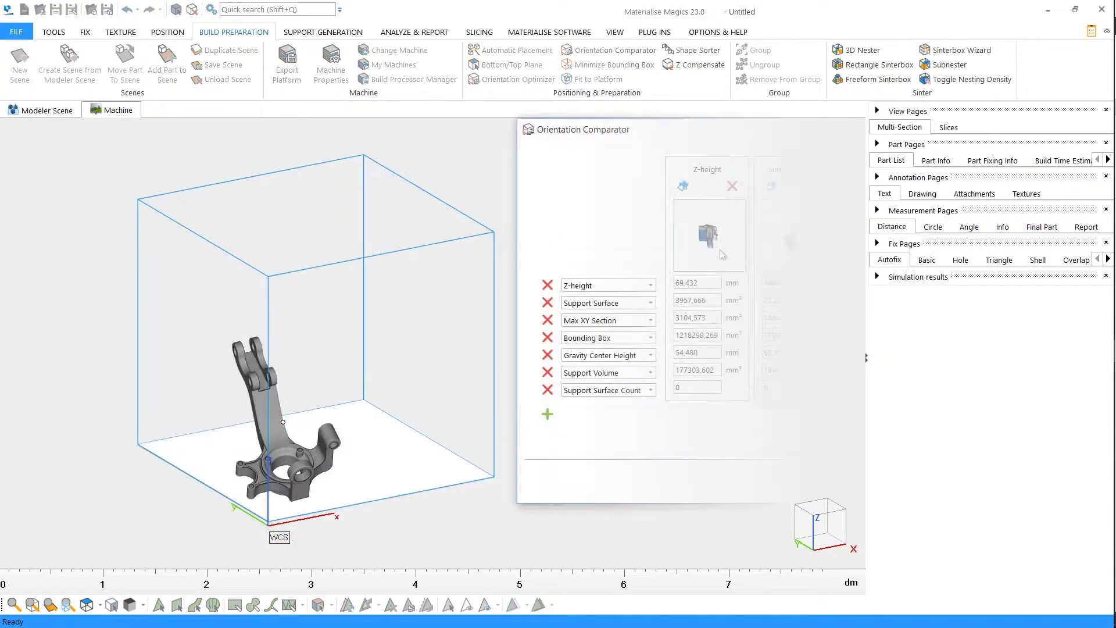
{"action": "left_click", "coordinate": [804, 252]}
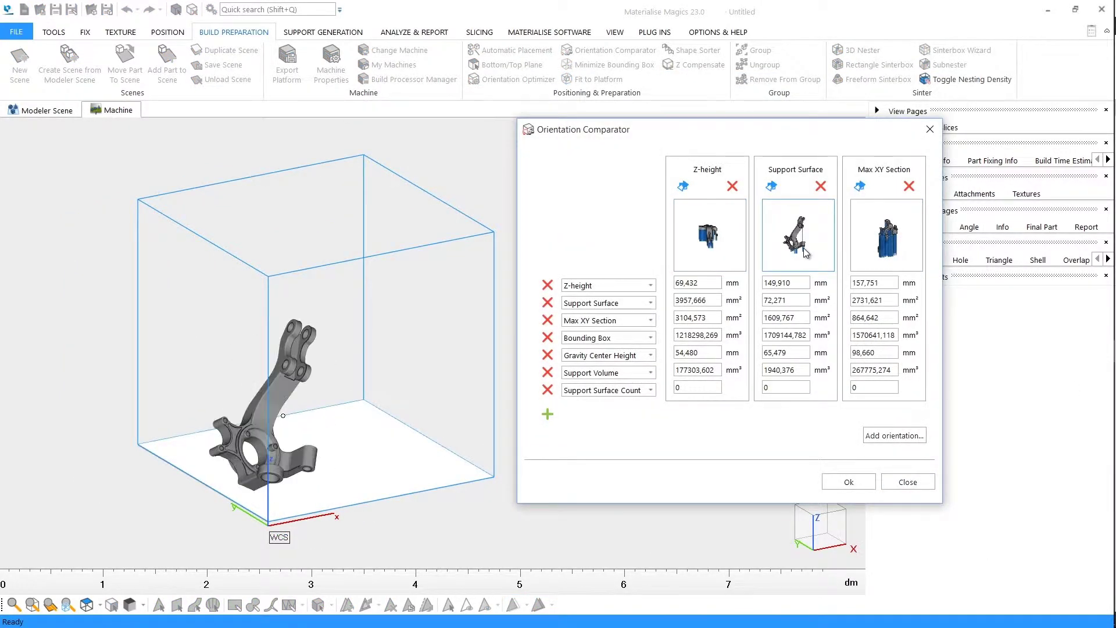
{"action": "left_click", "coordinate": [904, 260]}
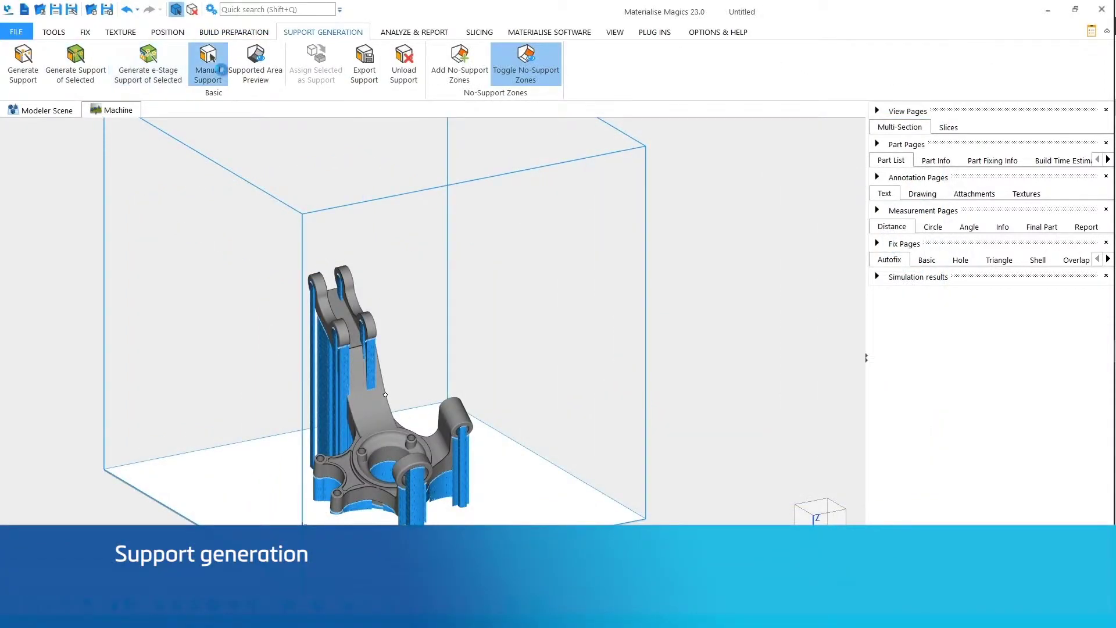
{"action": "left_click", "coordinate": [215, 66]}
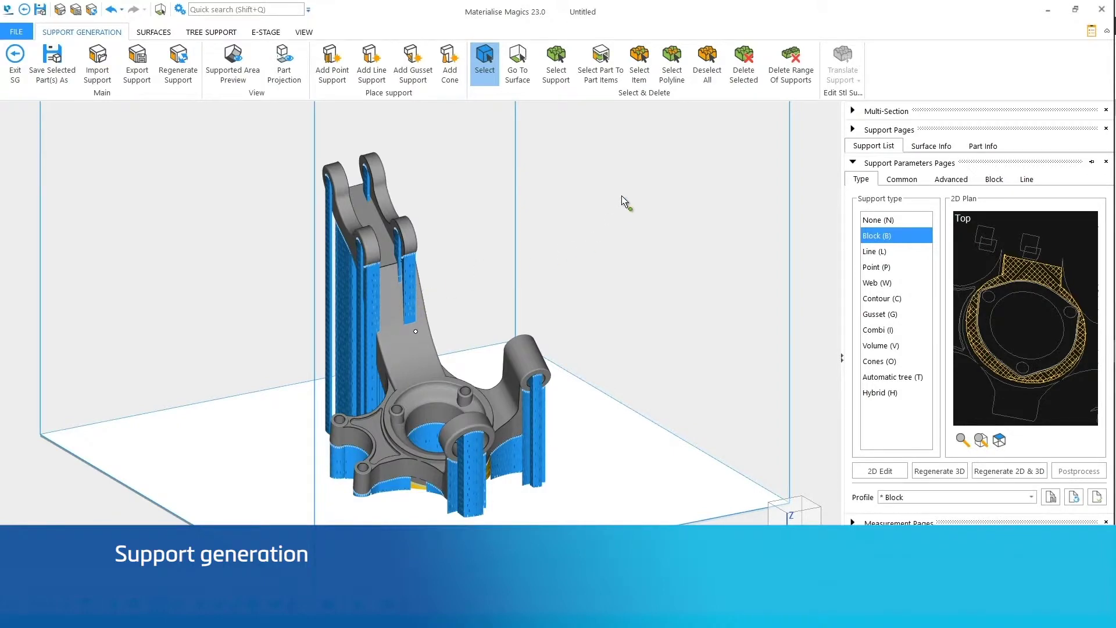
- Bring a support wall under the upper arm face-on and add border teeth along its top edge
{"action": "left_click", "coordinate": [517, 64]}
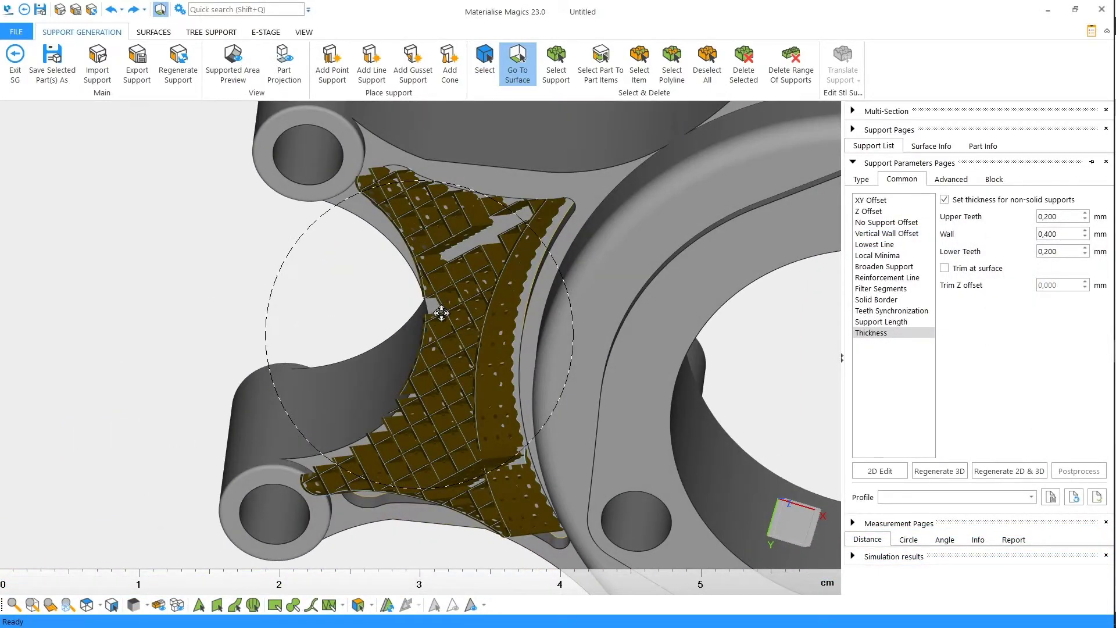
{"action": "left_click", "coordinate": [441, 312]}
{"action": "left_click", "coordinate": [1009, 470]}
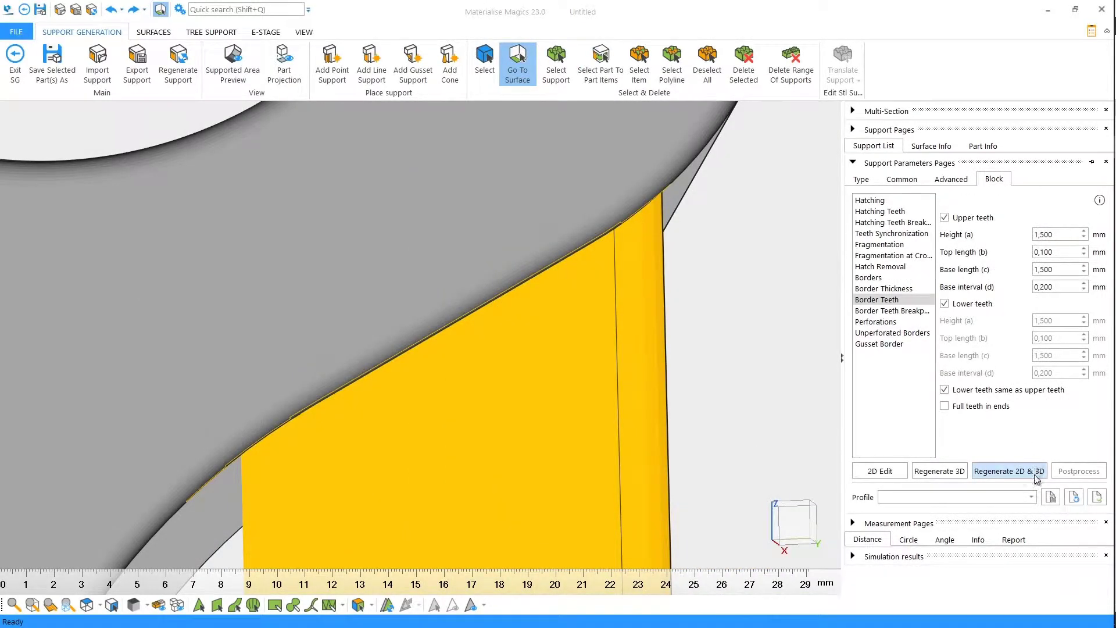
{"action": "left_click", "coordinate": [1026, 470]}
{"action": "right_click_drag", "start_coordinate": [470, 417], "coordinate": [553, 432]}
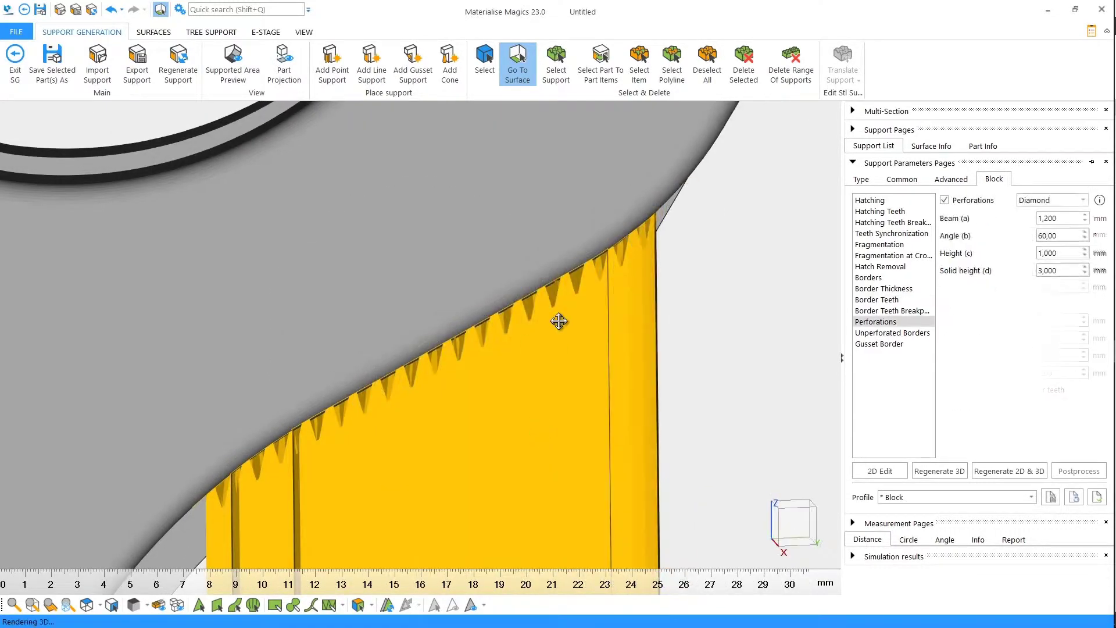
{"action": "right_click_drag", "start_coordinate": [560, 318], "coordinate": [776, 397]}
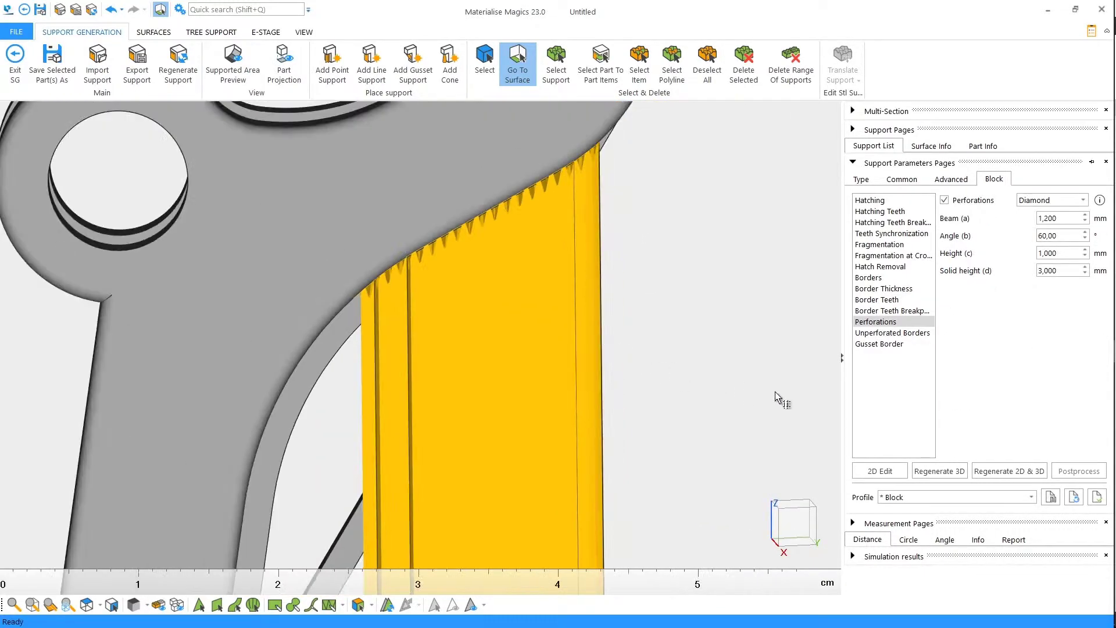
- Add diamond perforations to the same support wall
{"action": "left_click", "coordinate": [1008, 472]}
{"action": "right_click_drag", "start_coordinate": [519, 405], "coordinate": [491, 267]}
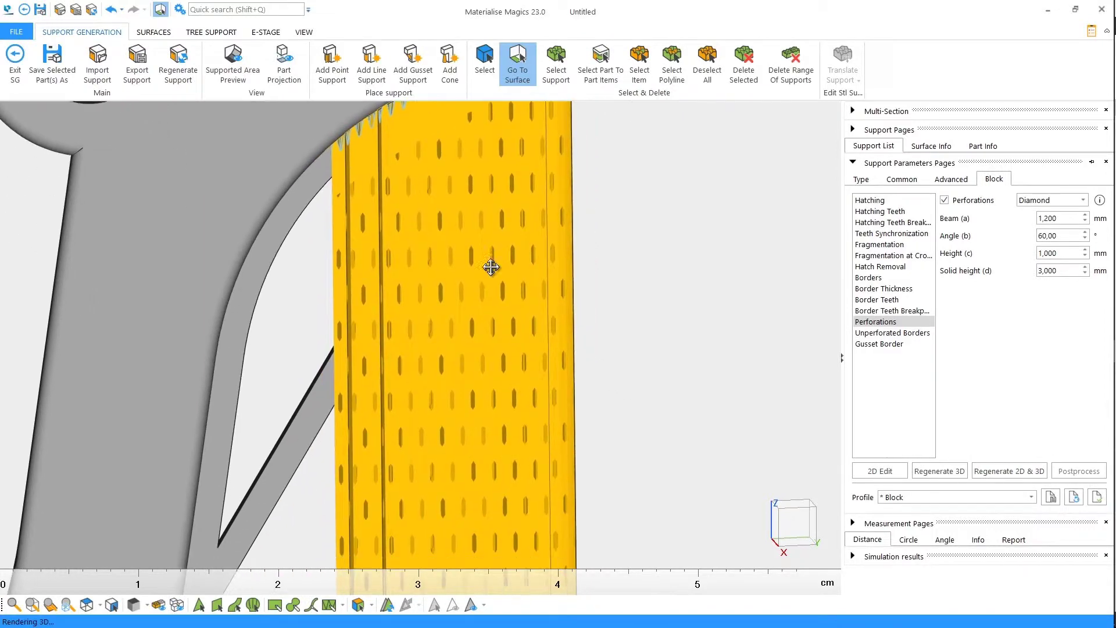
{"action": "scroll", "coordinate": [515, 344], "scroll_direction": "down", "scroll_amount": 10}
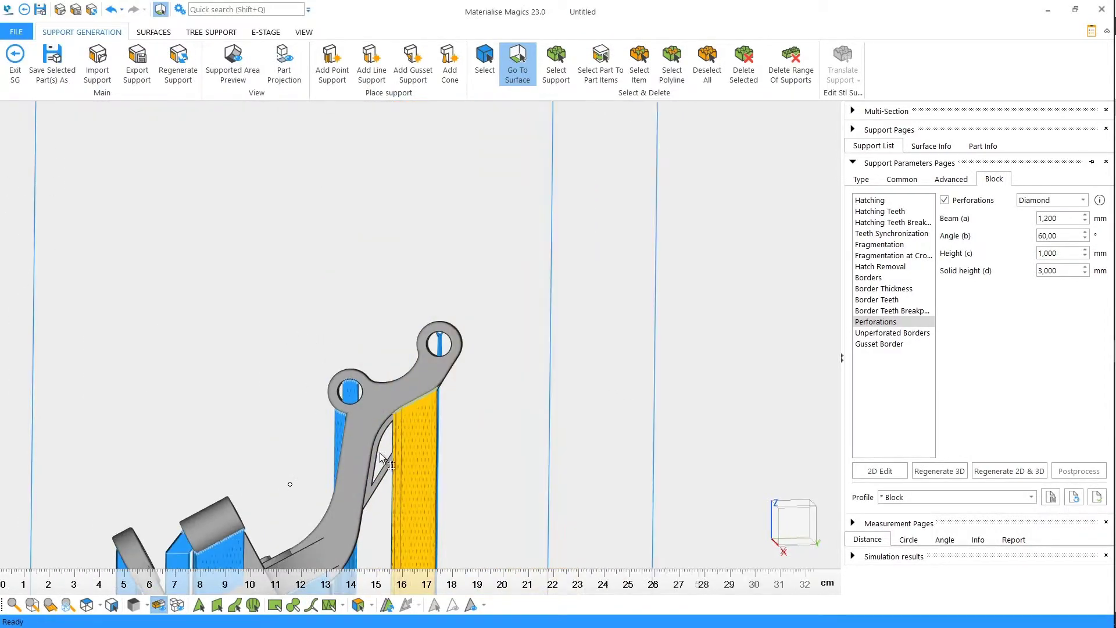
{"action": "right_click_drag", "start_coordinate": [515, 343], "coordinate": [416, 365]}
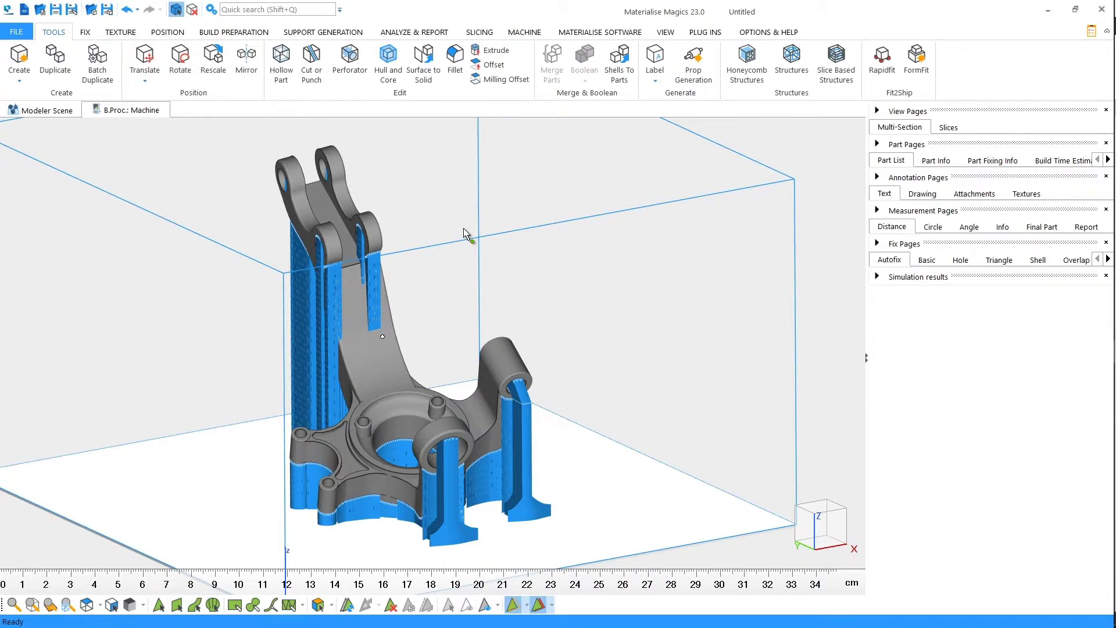
- Submit the platform as build job 'Untitled' and confirm it is preprocessing in the job queue
{"action": "left_click", "coordinate": [532, 32]}
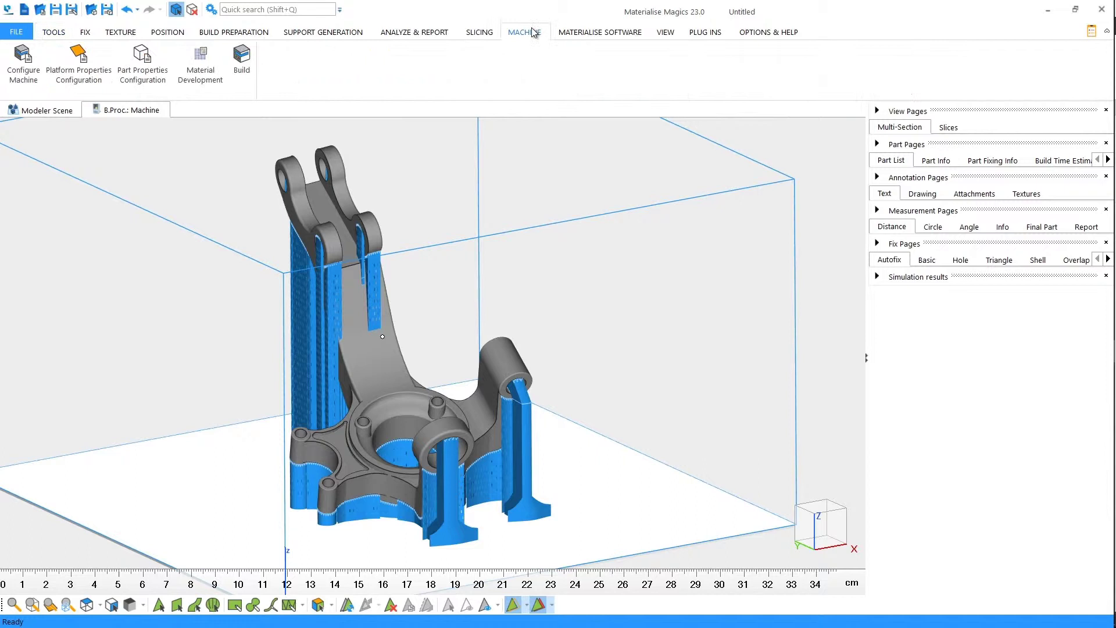
{"action": "left_click", "coordinate": [244, 73]}
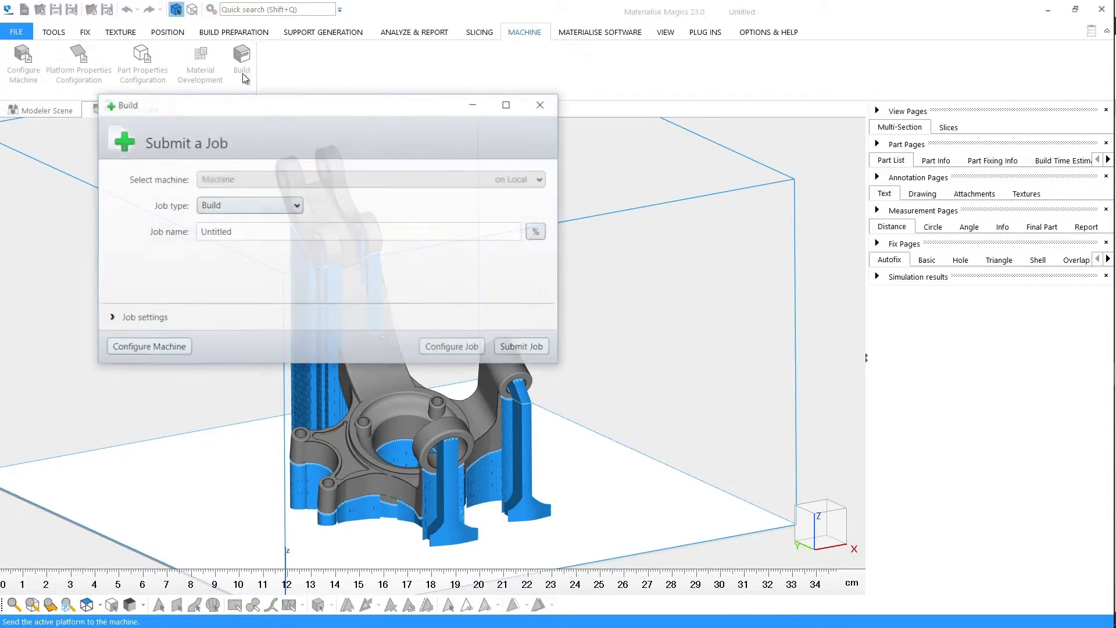
{"action": "left_click", "coordinate": [510, 348]}
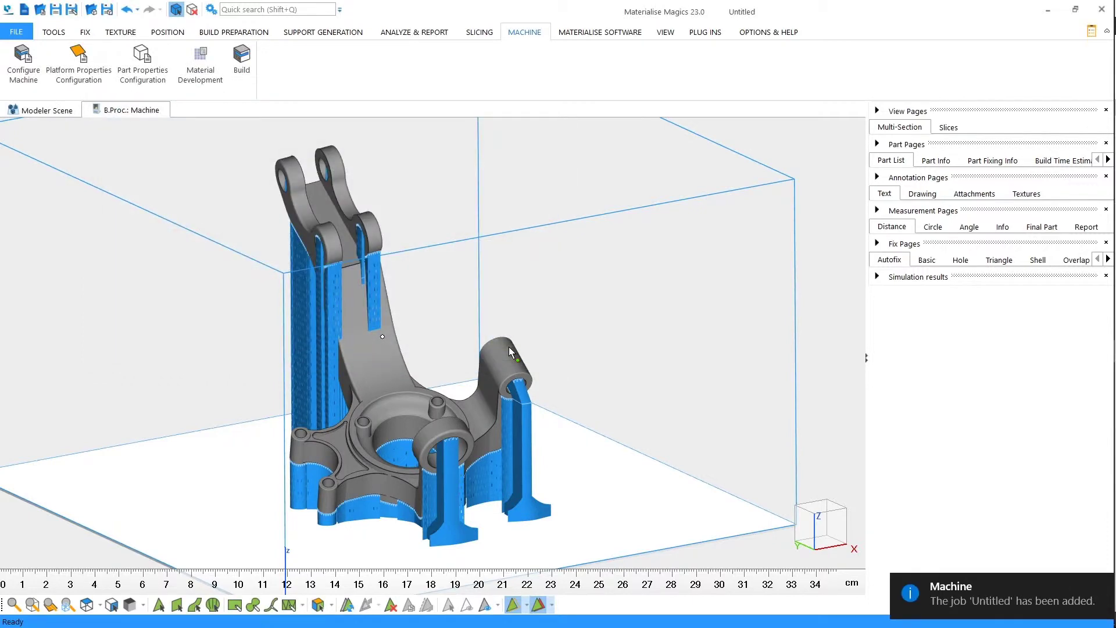
{"action": "left_click", "coordinate": [978, 592]}
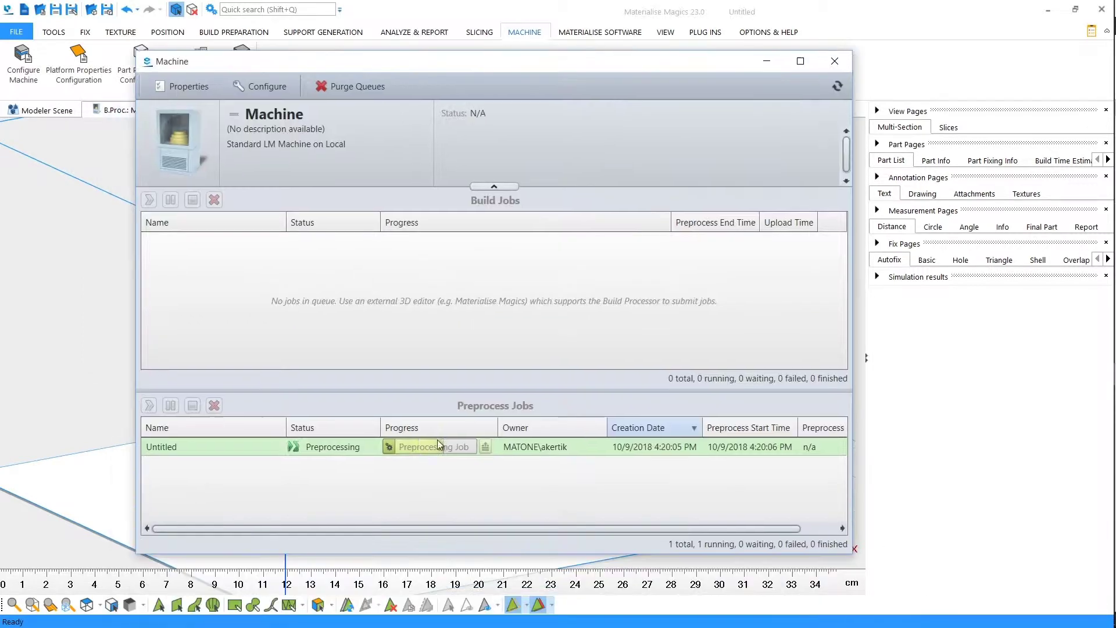